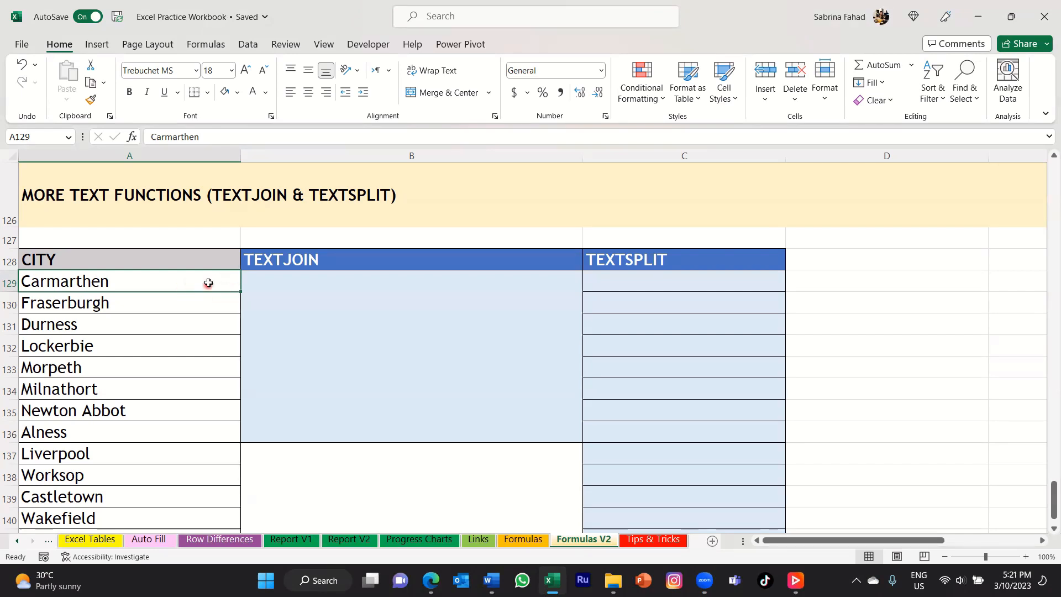
pyautogui.click(212, 307)
pyautogui.click(212, 327)
pyautogui.click(212, 345)
pyautogui.click(210, 368)
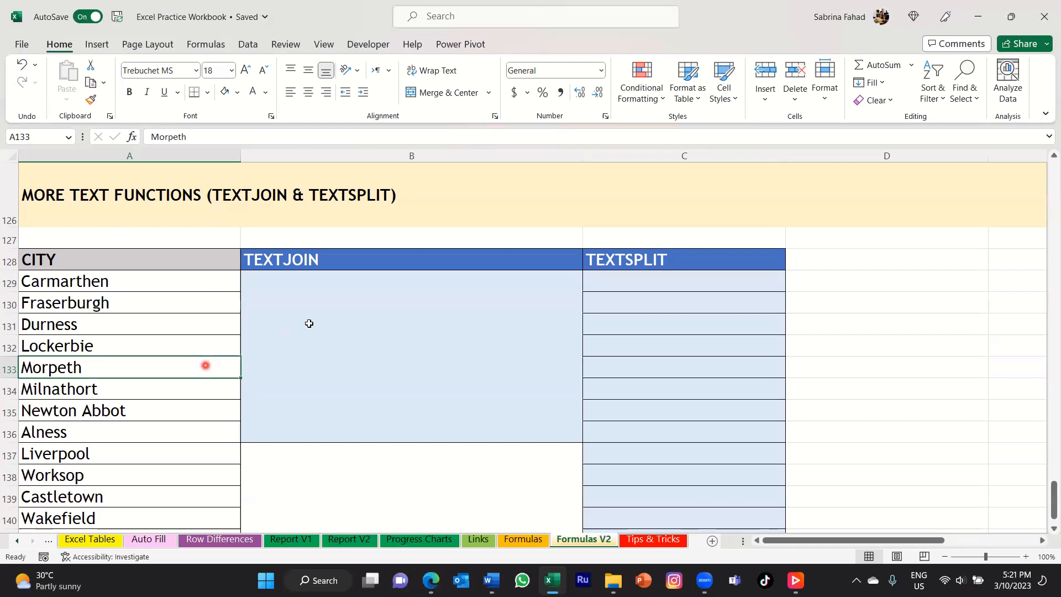
# Start a TEXTJOIN formula in B129 with ", " as the delimiter and TRUE for ignoring empty cells
pyautogui.click(553, 286)
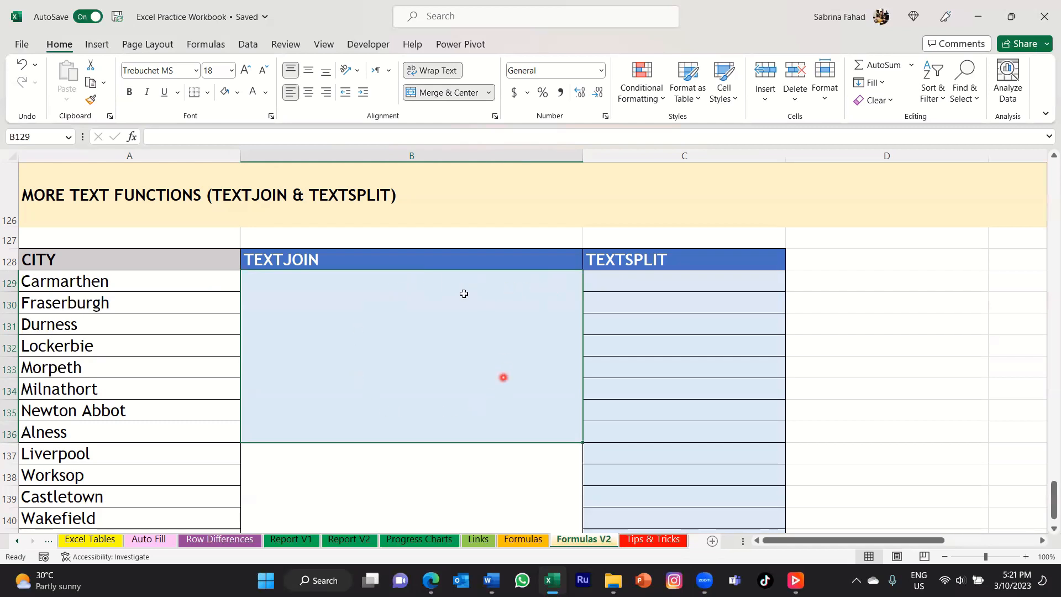
pyautogui.click(557, 287)
pyautogui.write('=text')
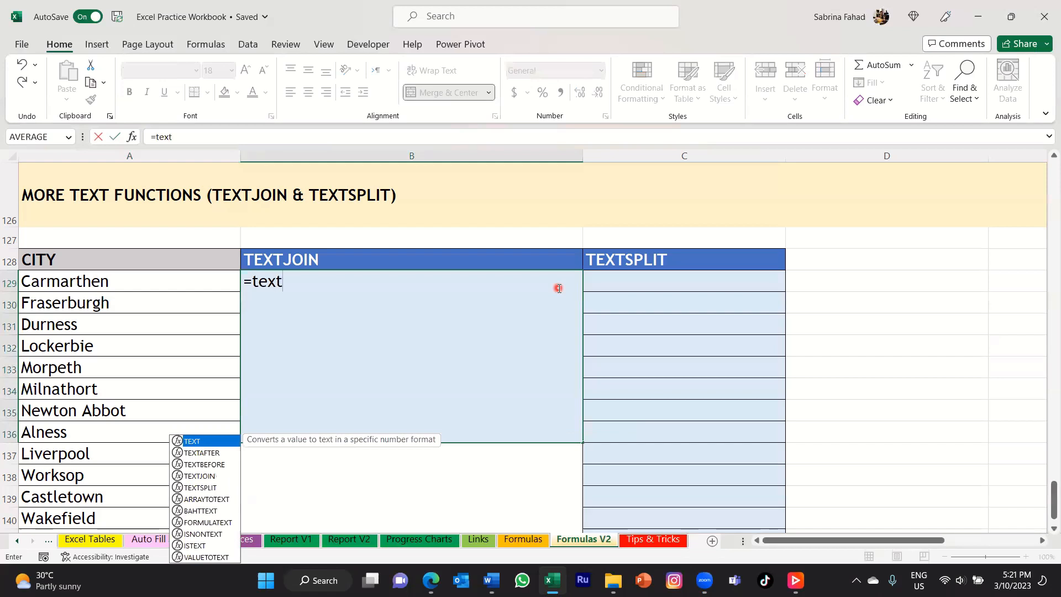
pyautogui.write('join')
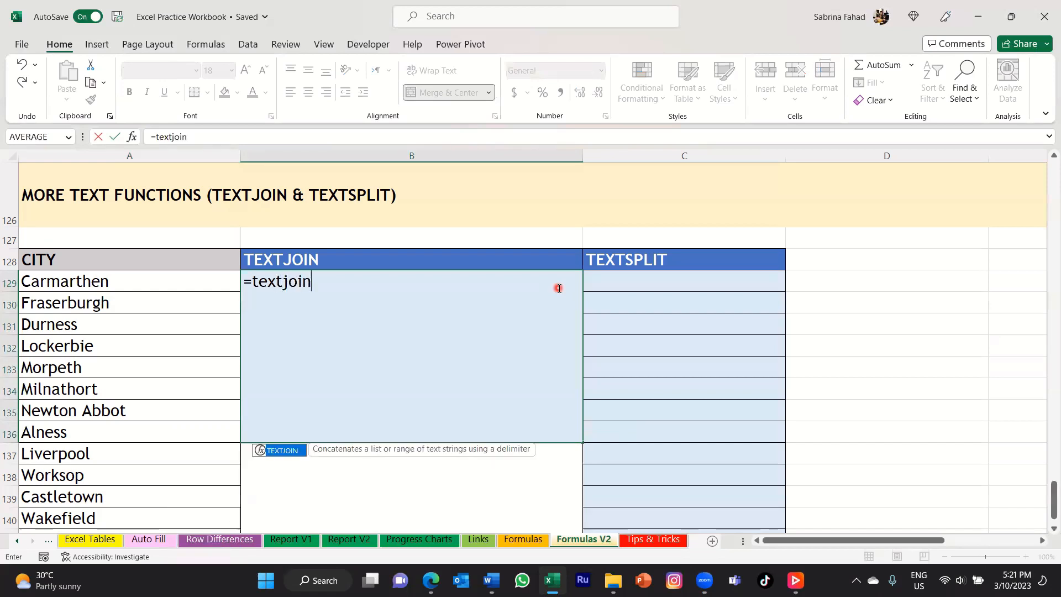
pyautogui.write('(')
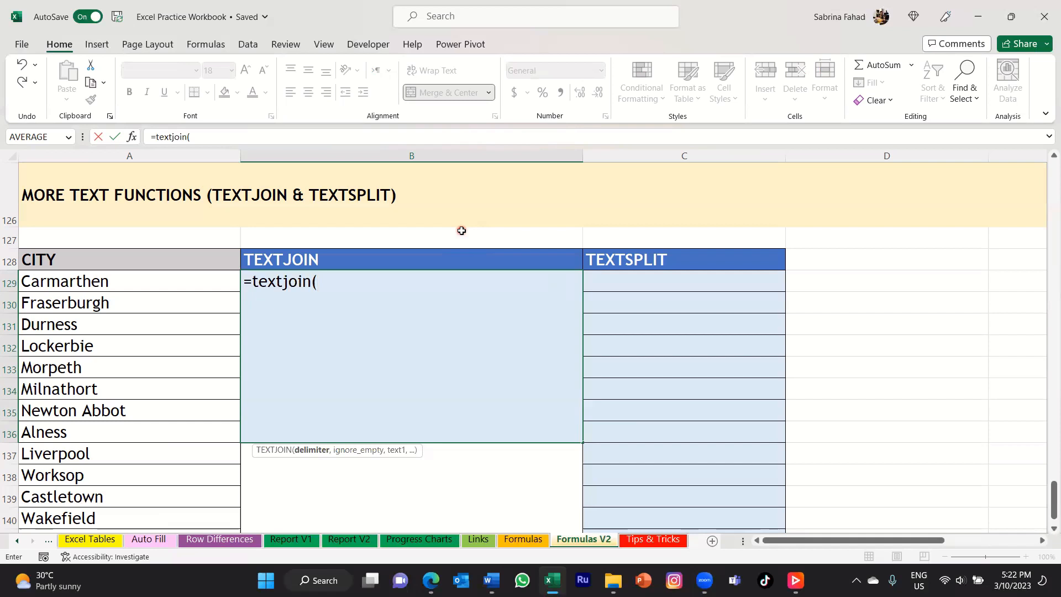
pyautogui.write('",')
pyautogui.write('"')
pyautogui.write(',')
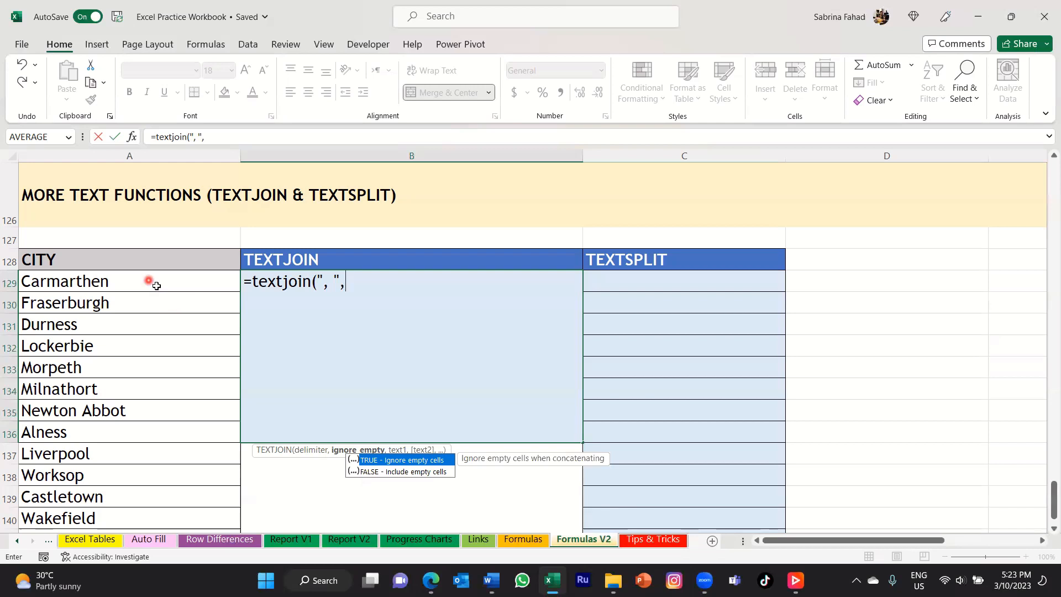
pyautogui.doubleClick(371, 459)
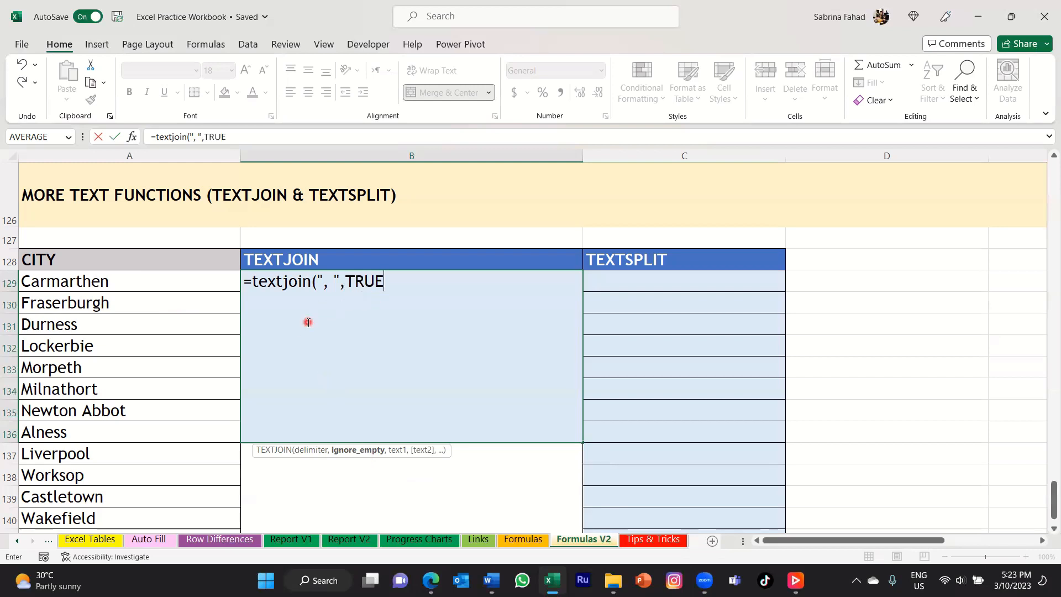
pyautogui.write(',')
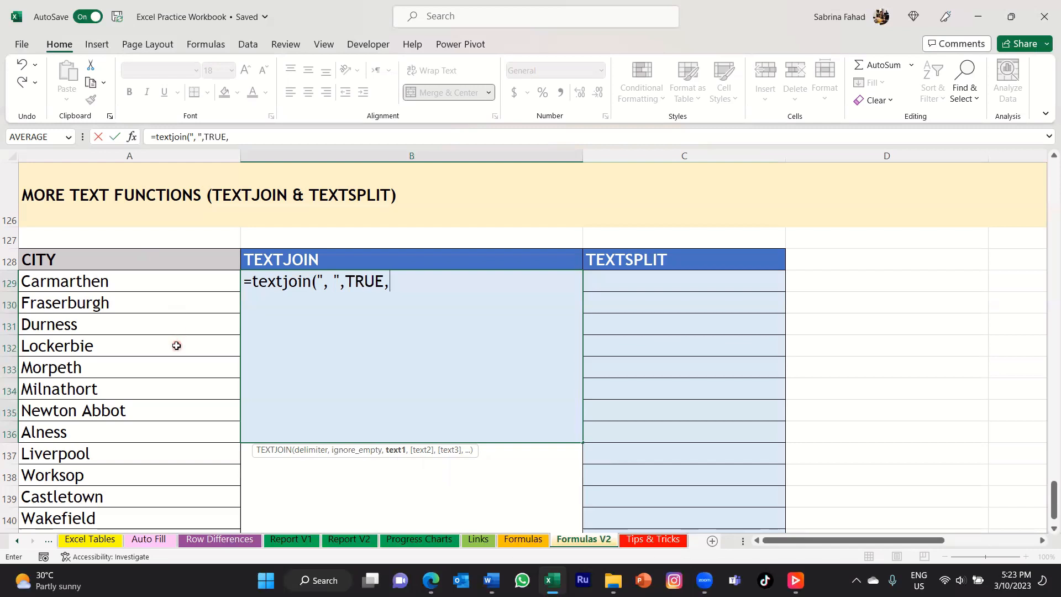
# Complete the TEXTJOIN formula with the city range A129:A142 as its text and enter it in B129
pyautogui.click(188, 281)
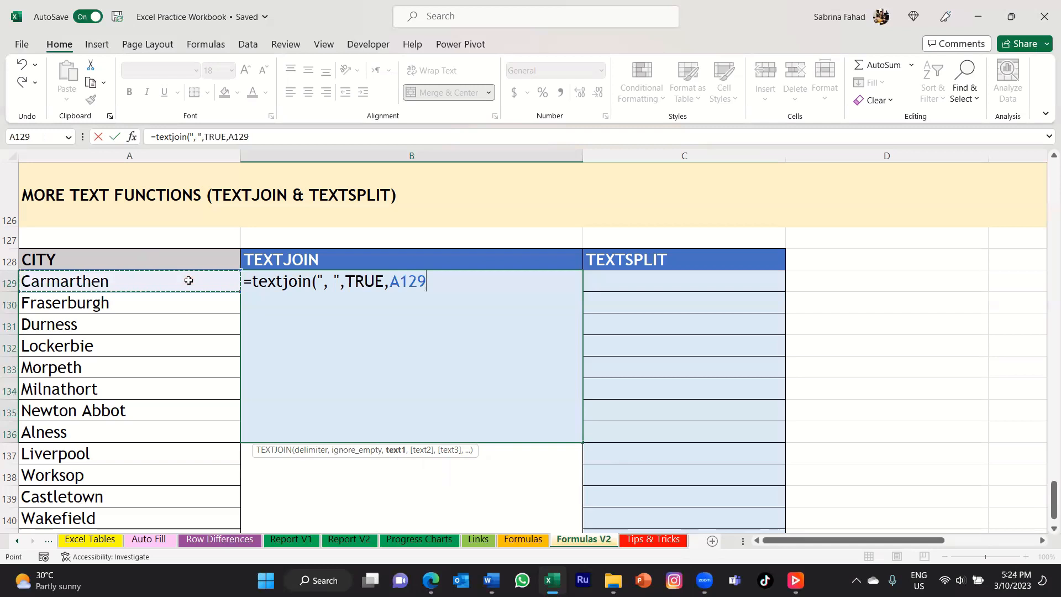
pyautogui.moveTo(186, 310); pyautogui.dragTo(160, 500)
pyautogui.scroll(2, 160, 500)
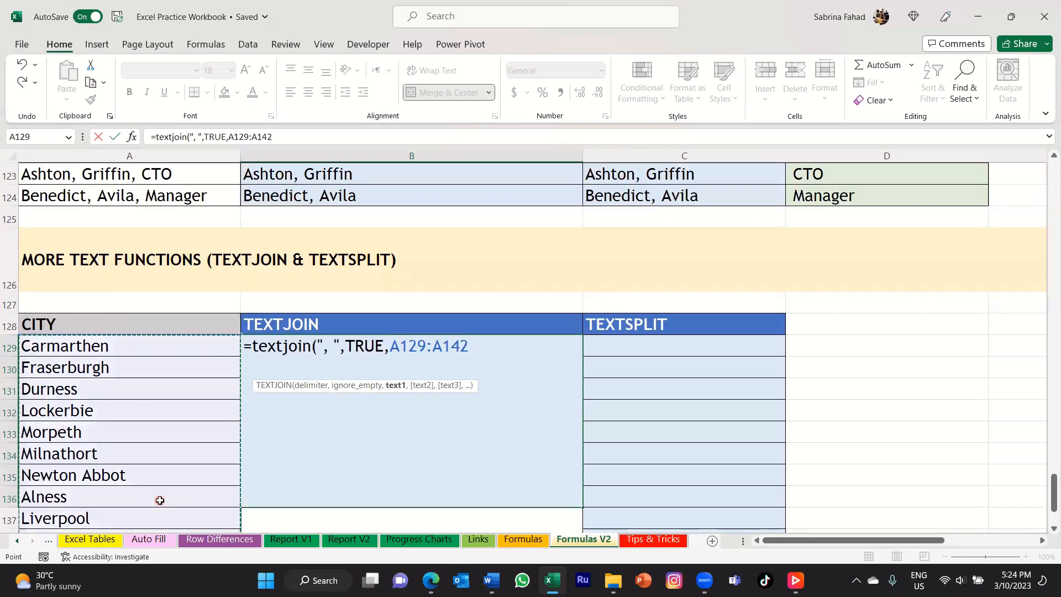
pyautogui.scroll(-1, 160, 500)
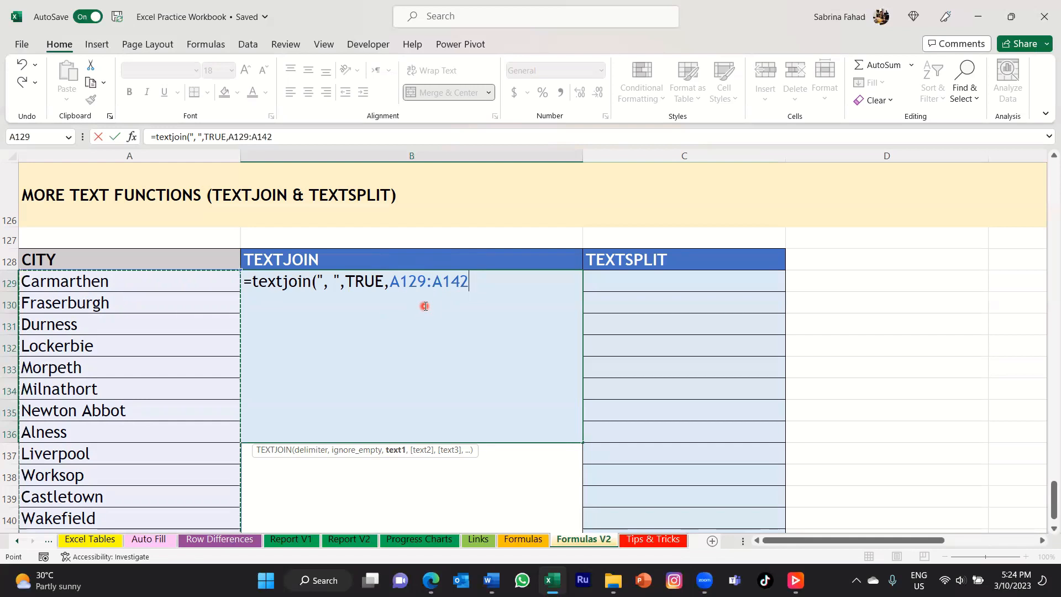
pyautogui.write(')')
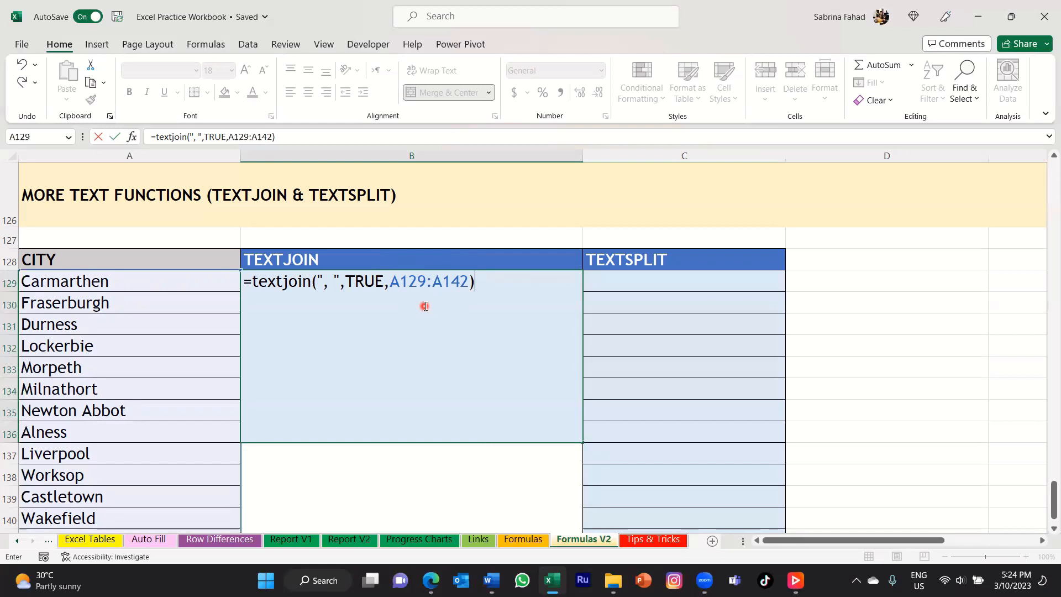
pyautogui.press('Return')
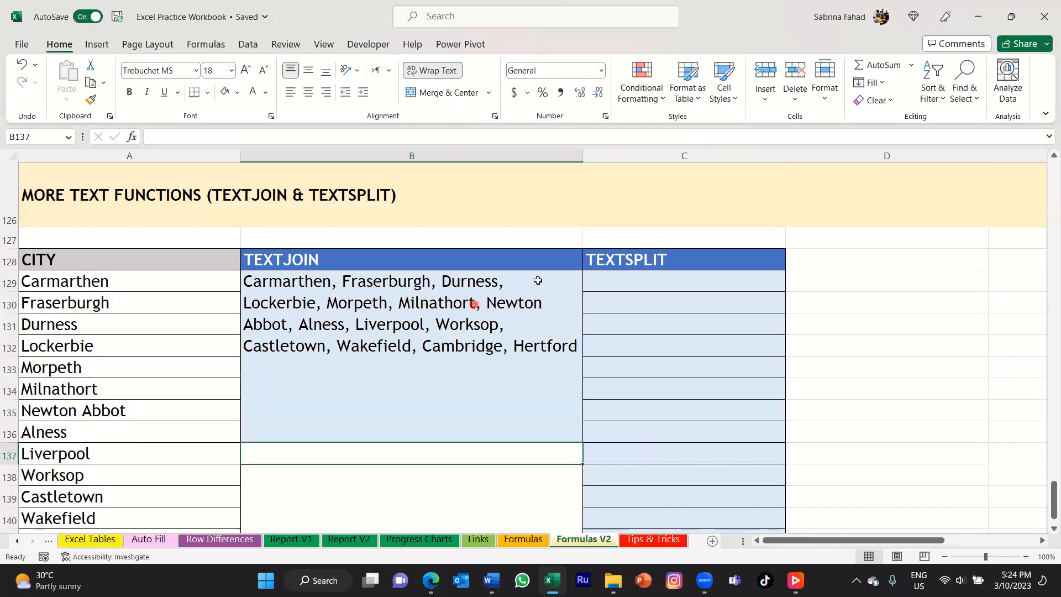
pyautogui.click(558, 278)
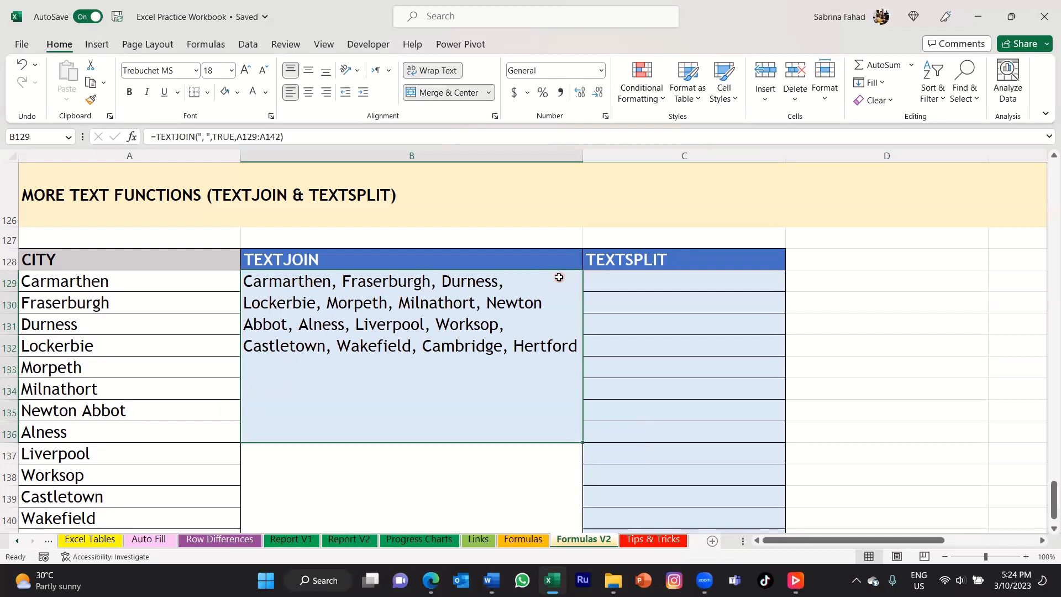
# Enter =TEXTSPLIT(B129,,", ") in C129 to split the joined cities into rows, leaving the column delimiter empty
pyautogui.click(752, 258)
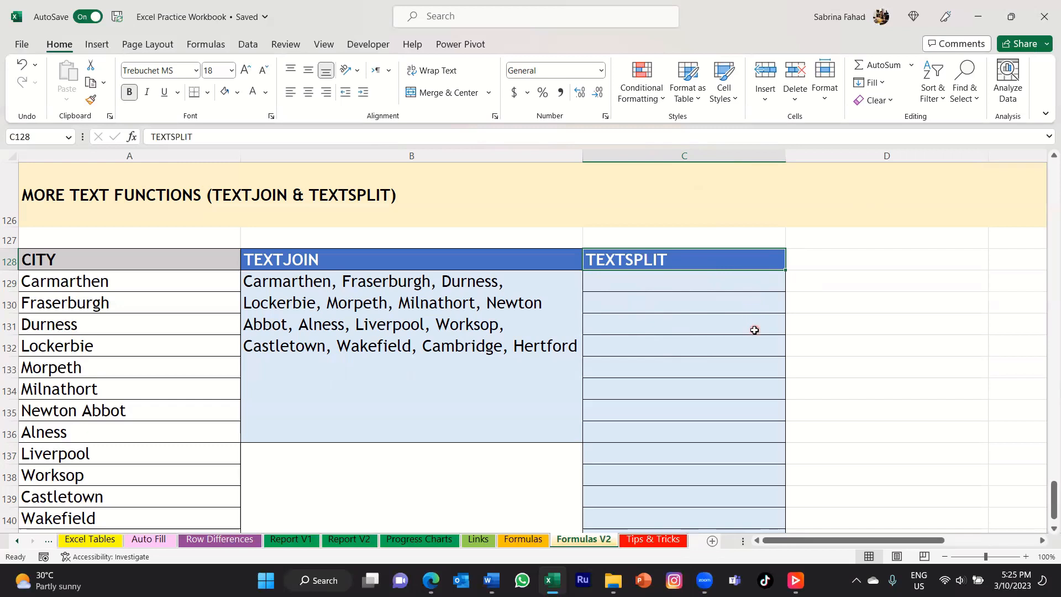
pyautogui.click(755, 282)
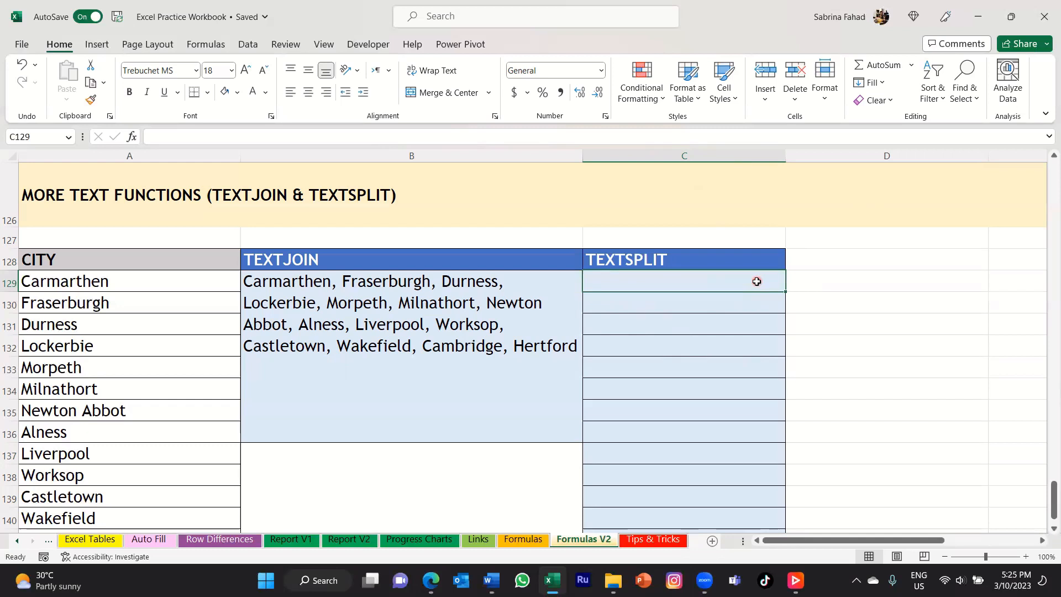
pyautogui.write('=')
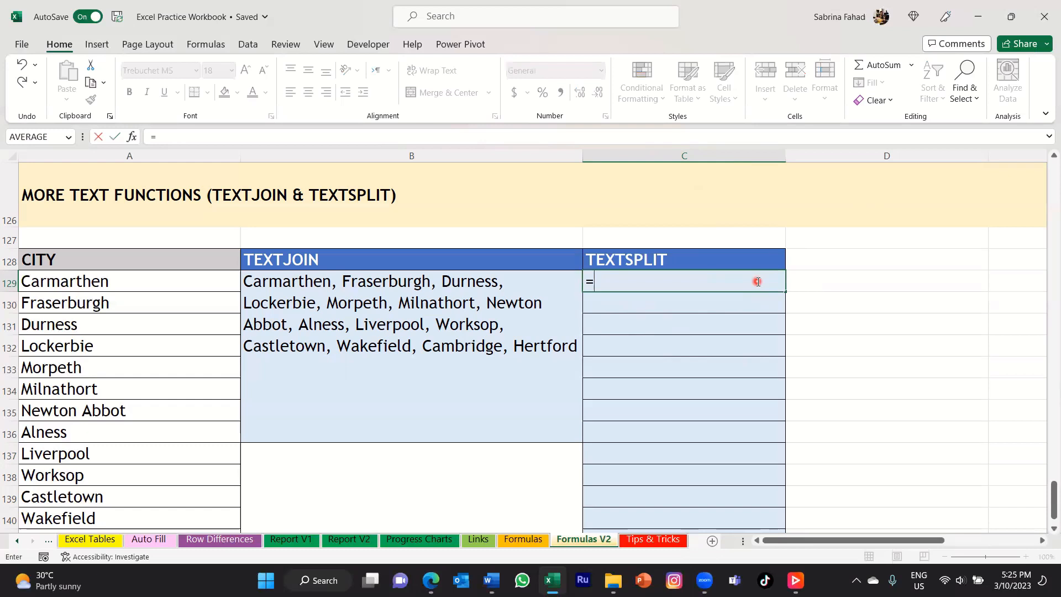
pyautogui.write('textsplit')
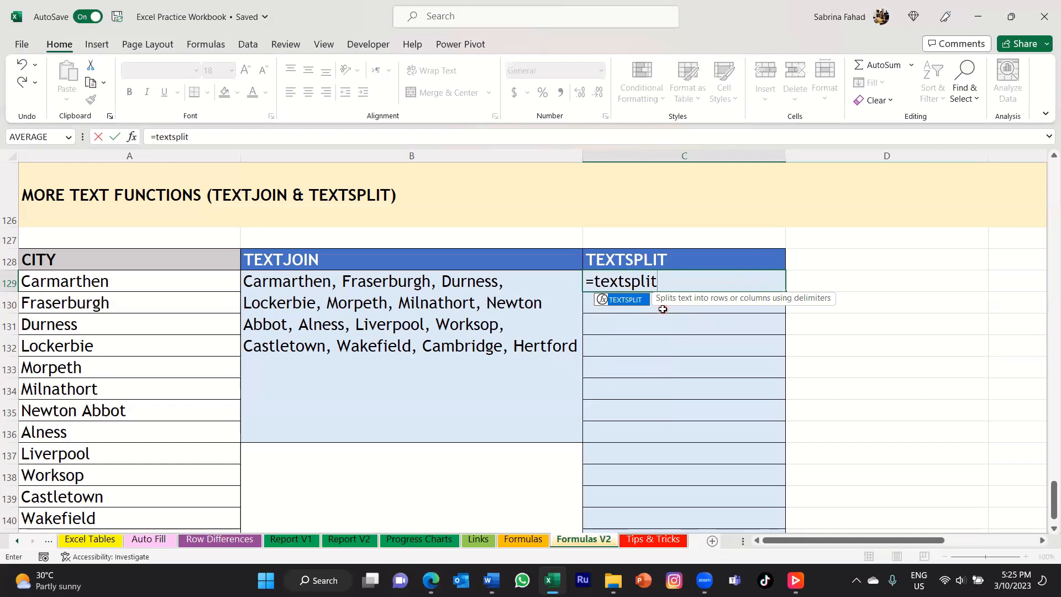
pyautogui.write('(')
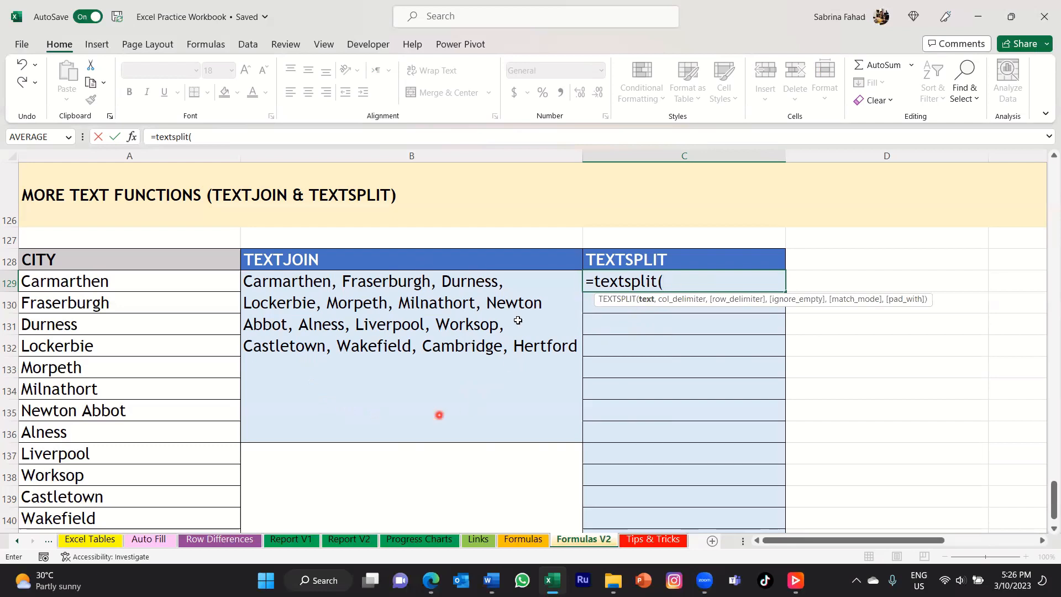
pyautogui.click(530, 386)
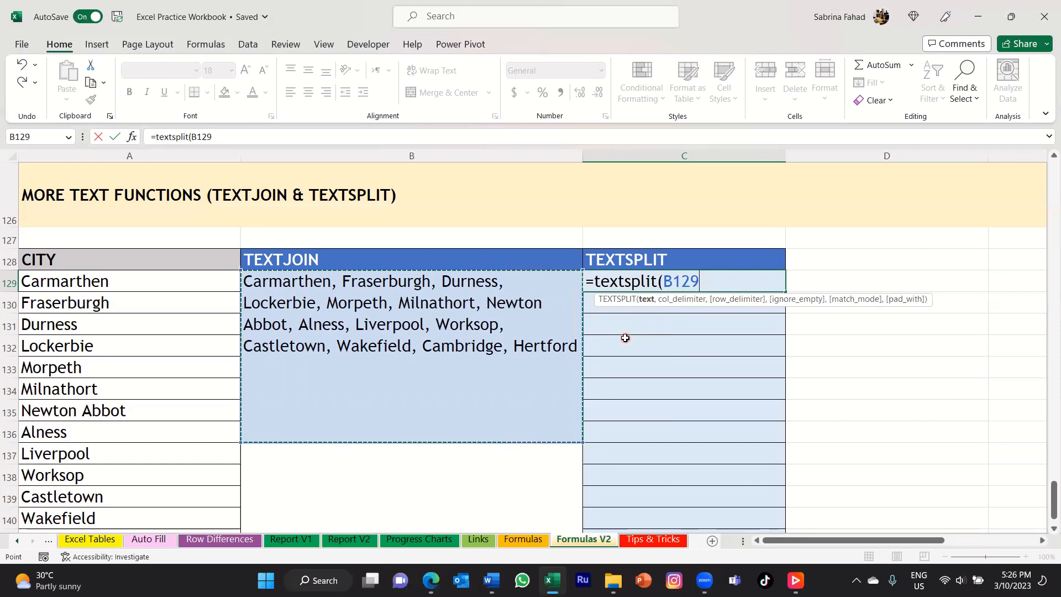
pyautogui.write(',')
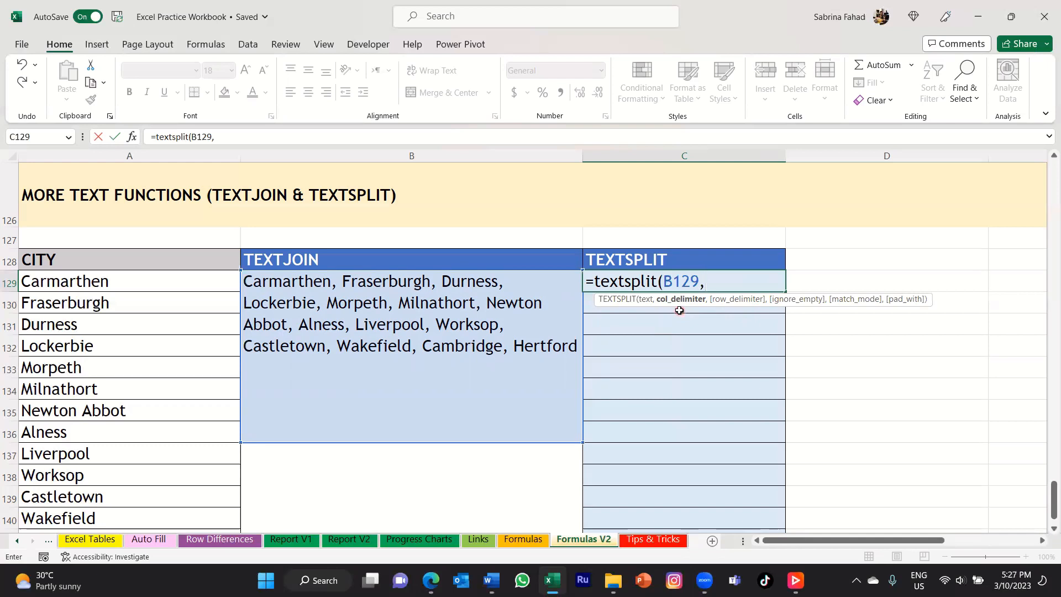
pyautogui.write(',')
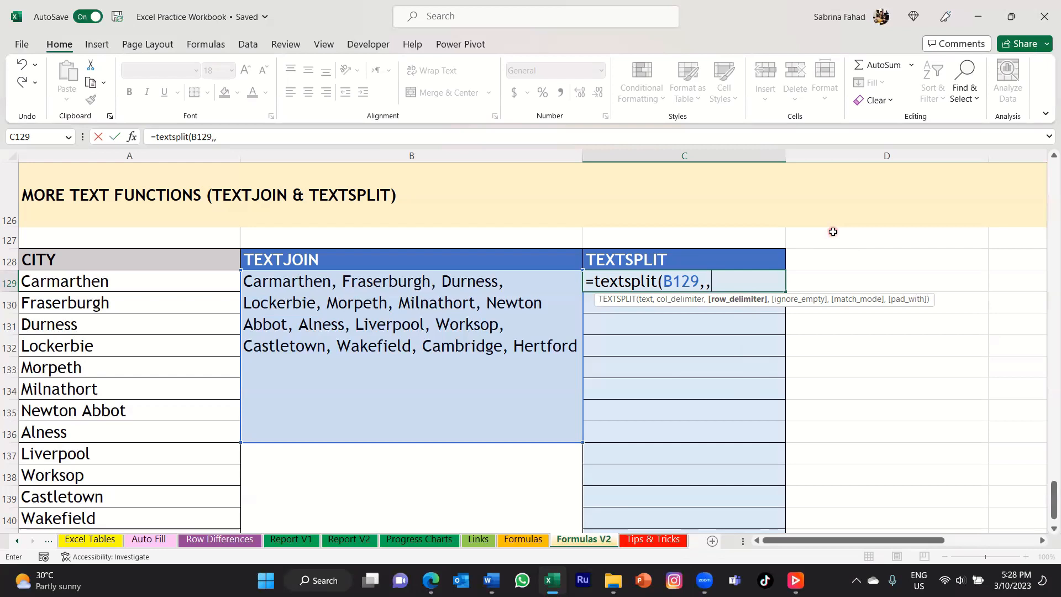
pyautogui.write('",')
pyautogui.write(')')
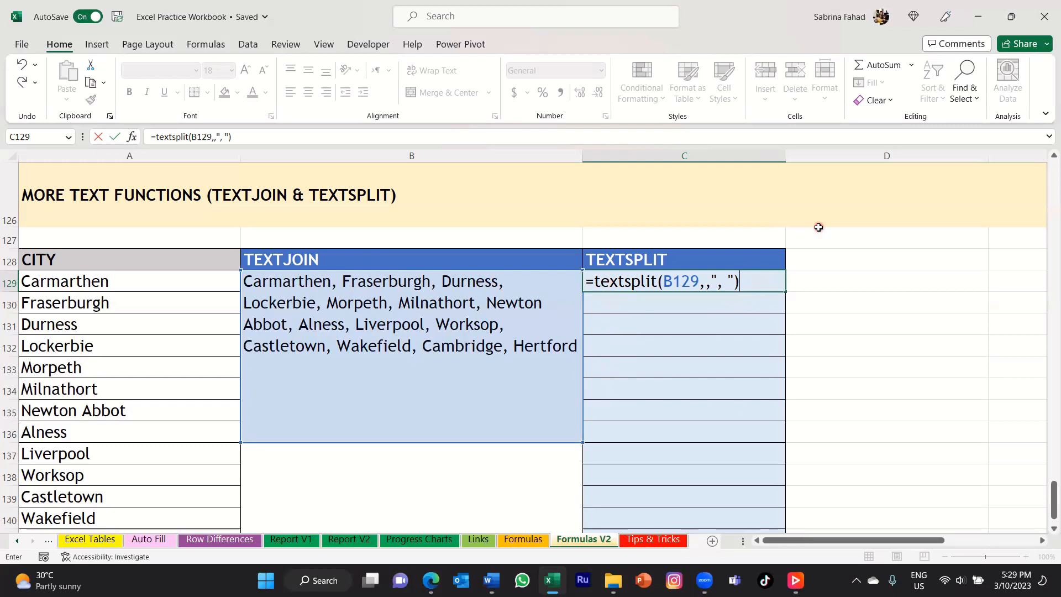
pyautogui.press('Return')
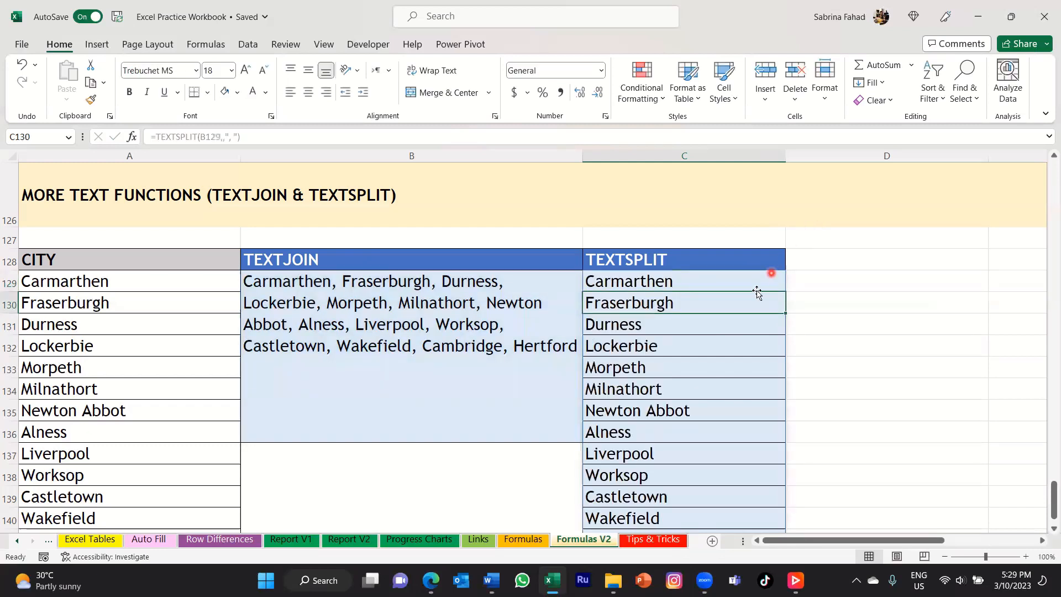